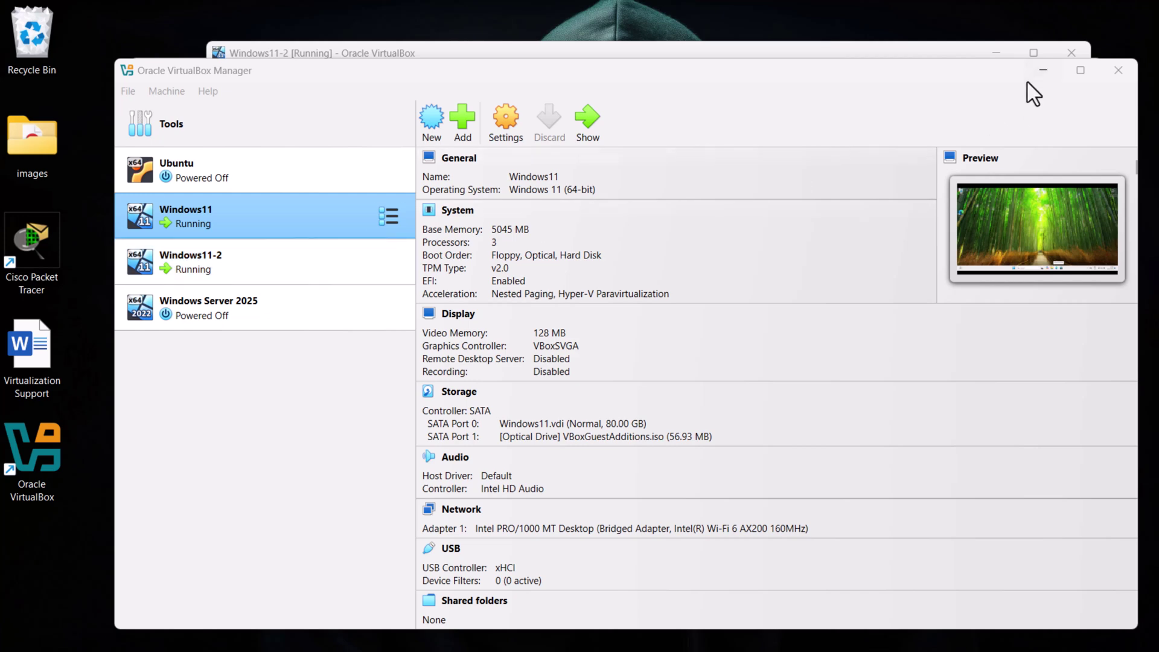
# Minimize the VirtualBox manager and bring the Windows11 VM window to the front
pyautogui.click(1043, 70)
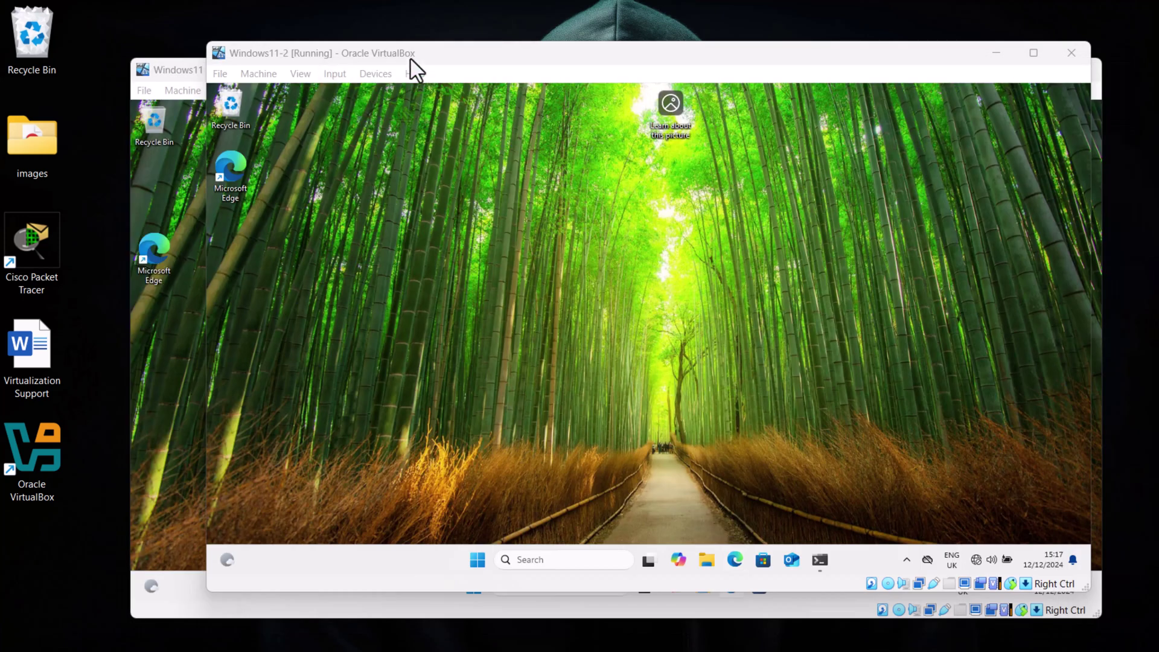
pyautogui.click(176, 143)
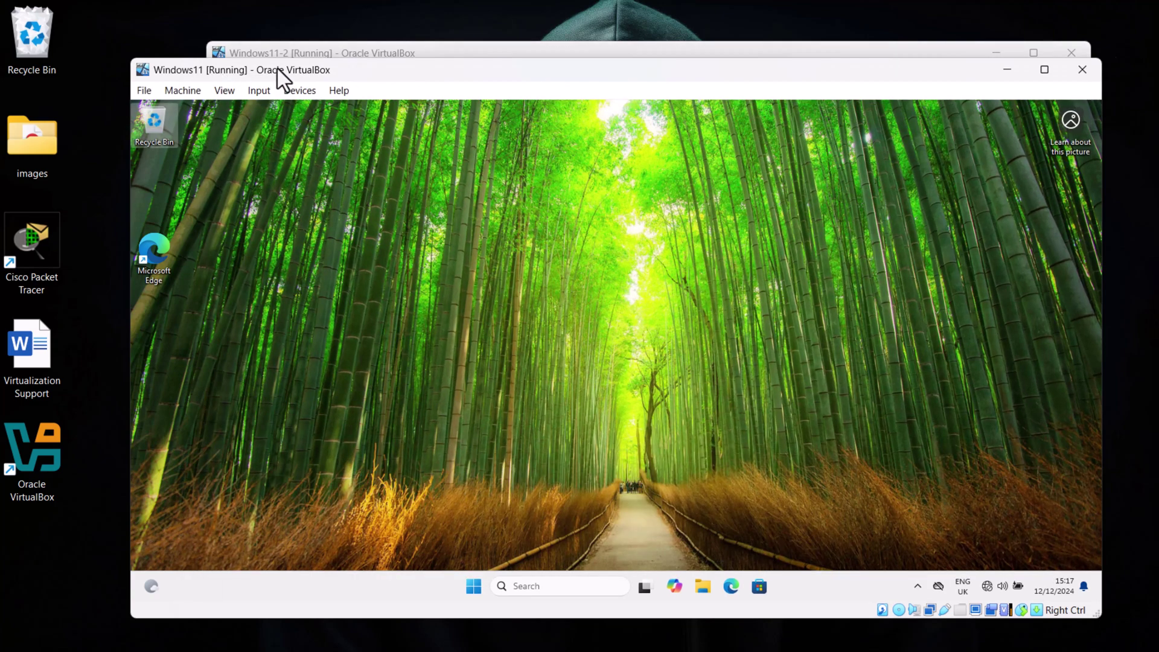
pyautogui.moveTo(280, 72)
pyautogui.mouseDown()
pyautogui.moveTo(292, 78)
pyautogui.moveTo(278, 79)
pyautogui.mouseUp()
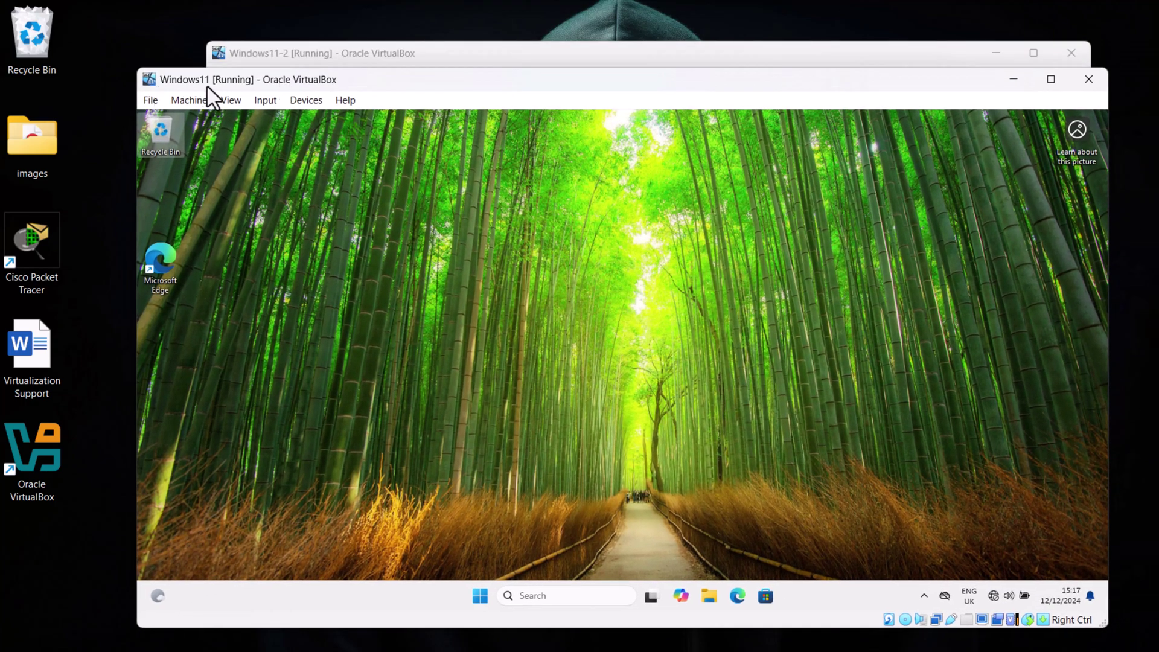
# In the Windows11 VM, open Settings at System > About from the Start quick-link menu
pyautogui.rightClick(476, 594)
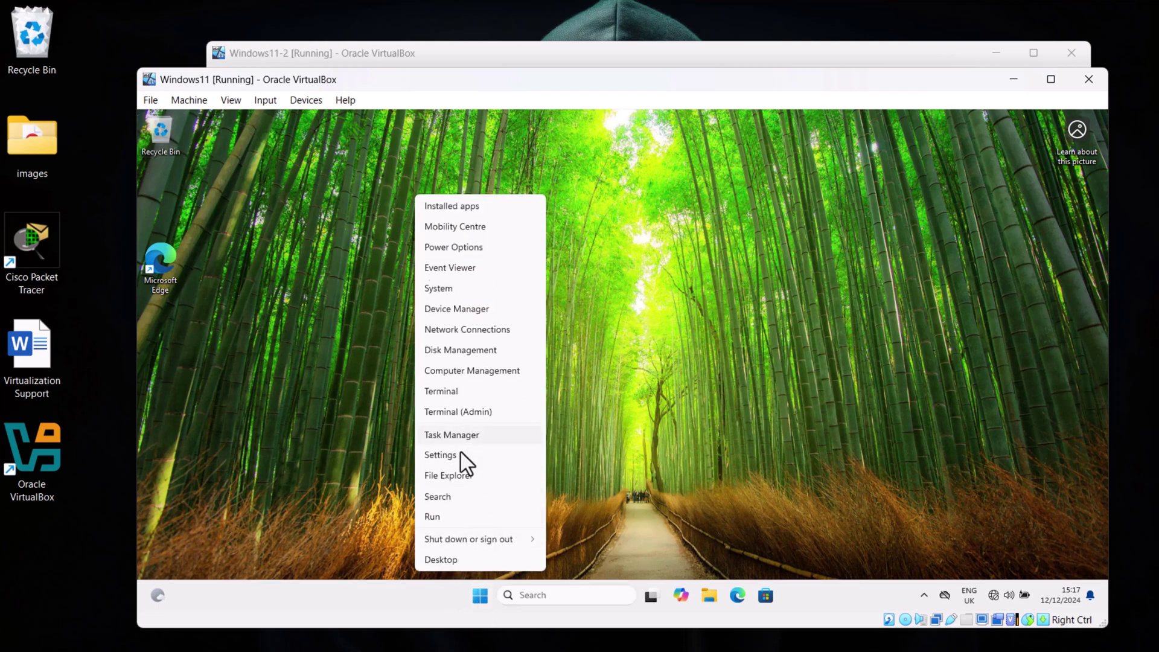
pyautogui.press('n')
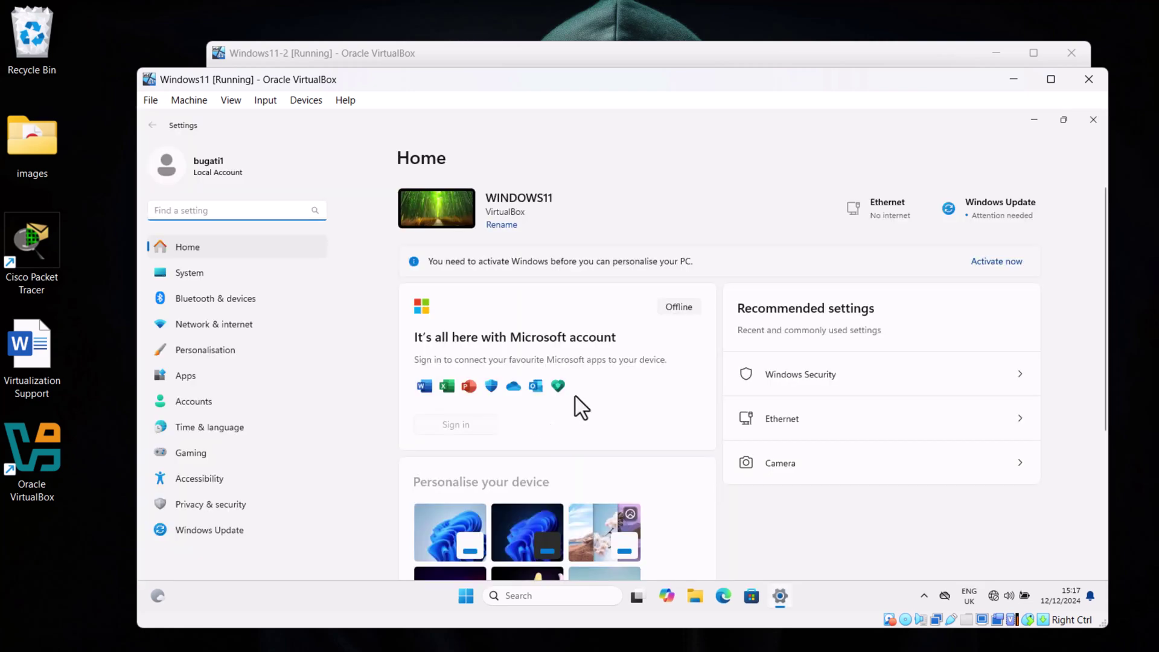
pyautogui.click(194, 274)
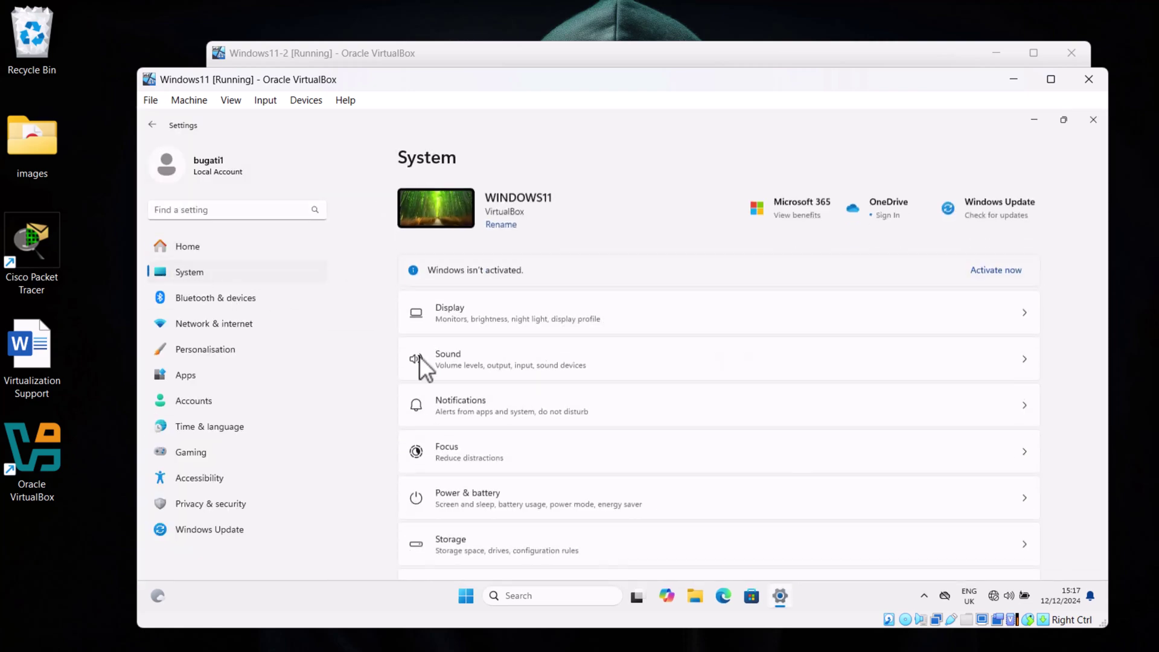
pyautogui.scroll(-10, 502, 387)
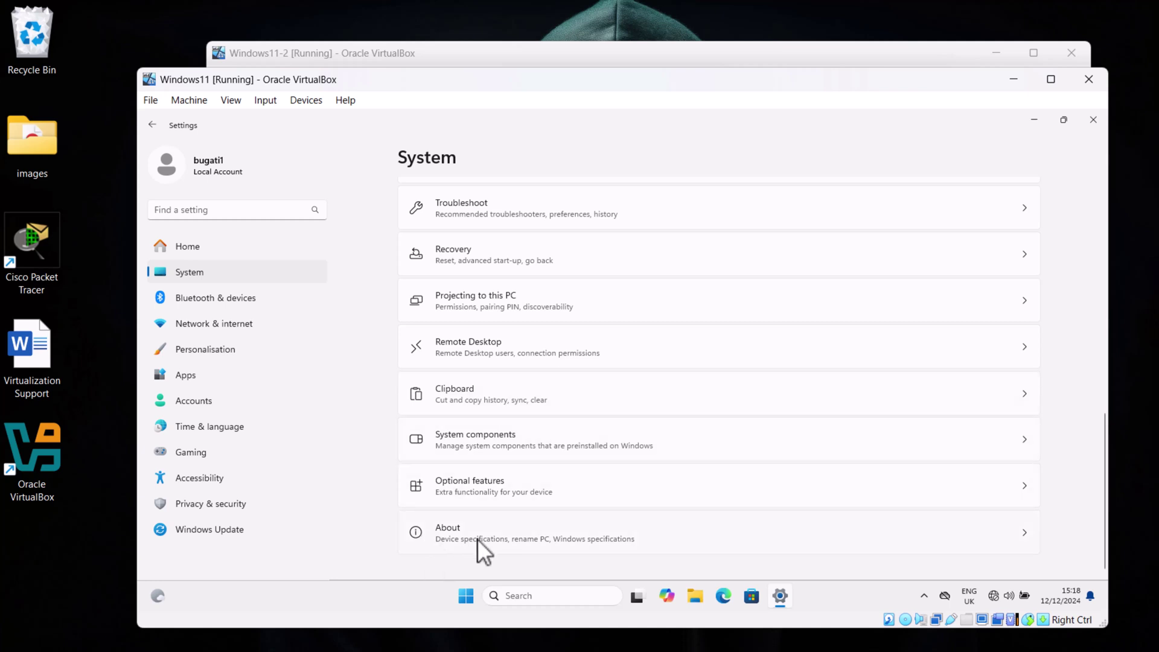
pyautogui.click(473, 536)
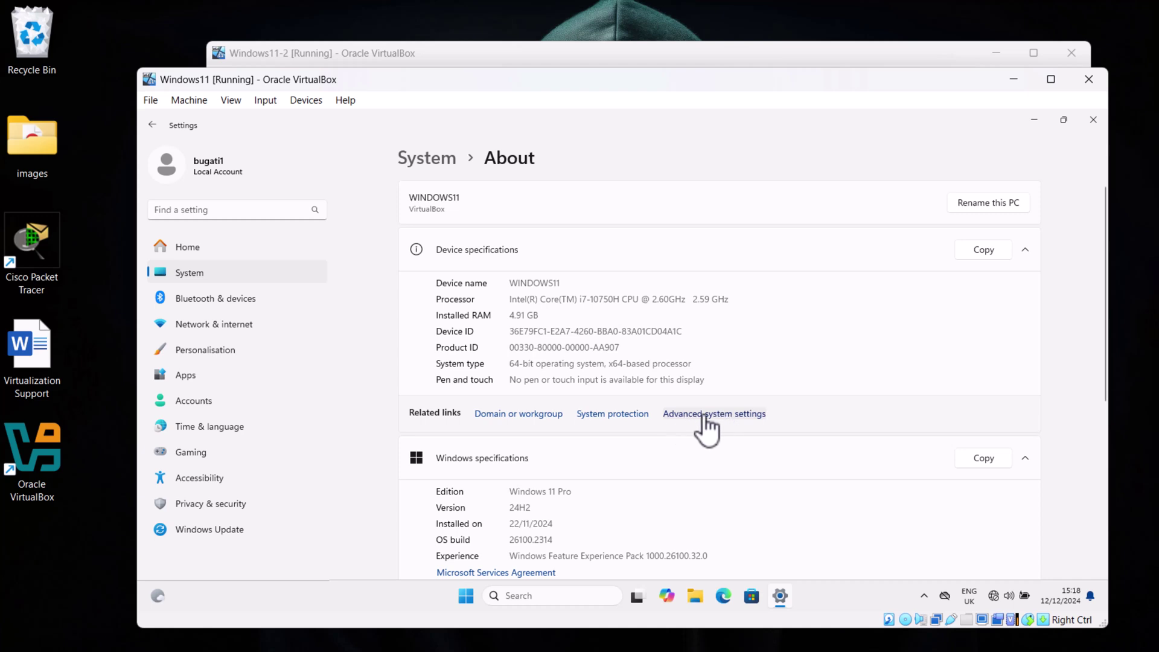
# Launch Advanced system settings, approve UAC with the admin password, and show the Computer Name tab
pyautogui.click(733, 415)
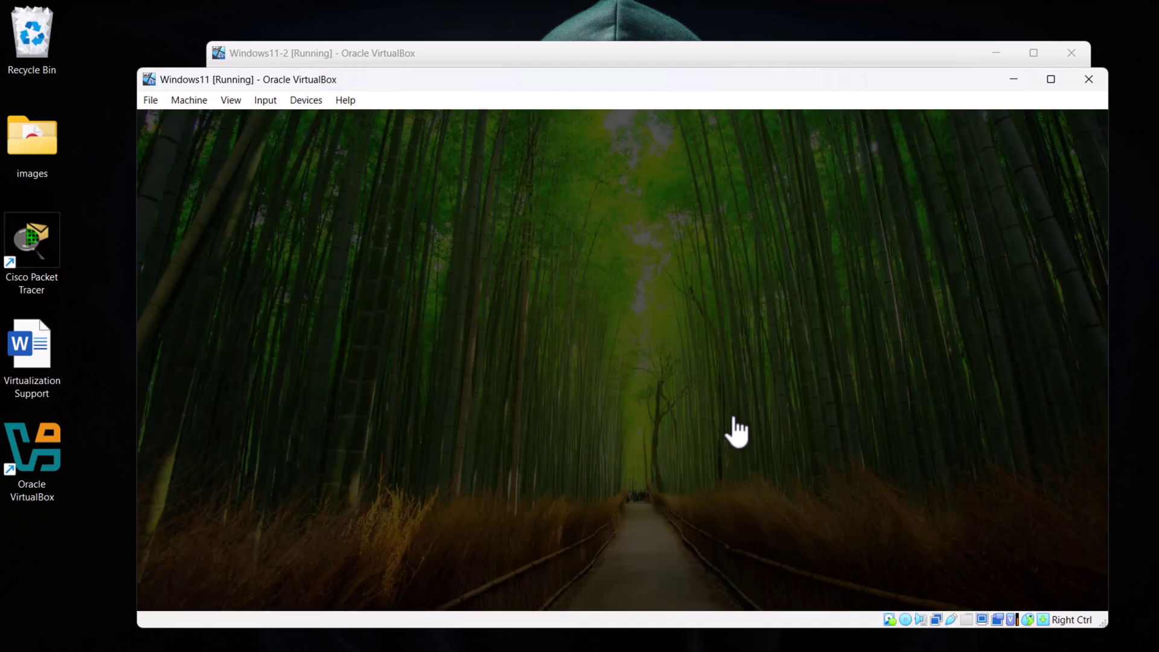
pyautogui.write('********')
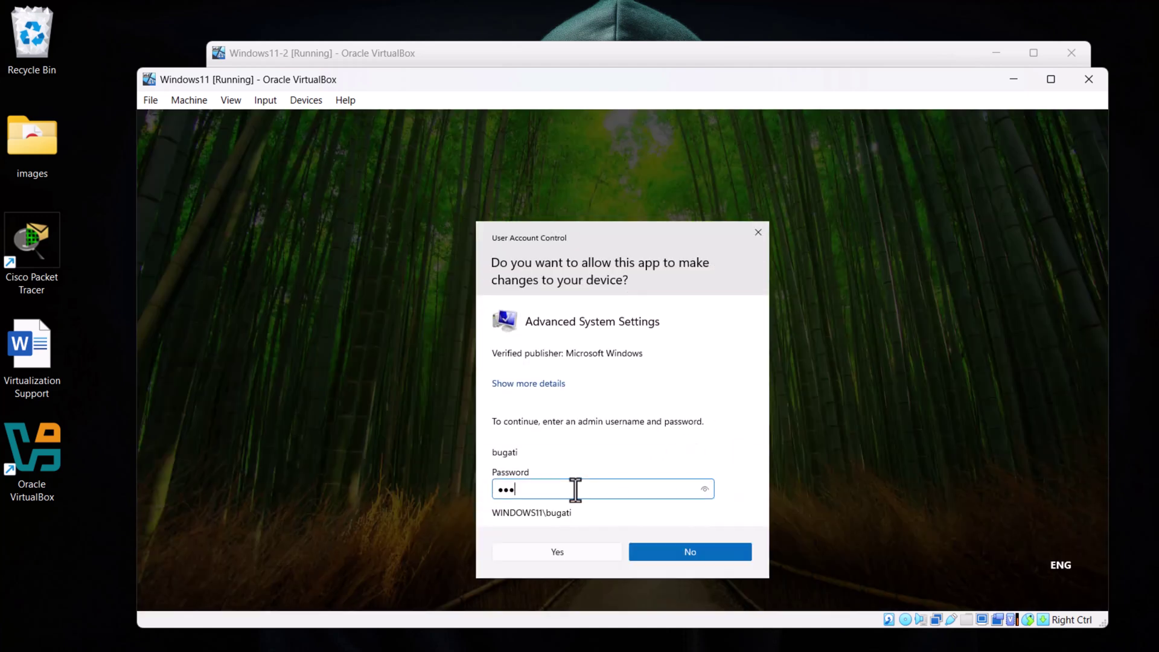
pyautogui.press('Return')
pyautogui.moveTo(515, 189); pyautogui.dragTo(496, 188)
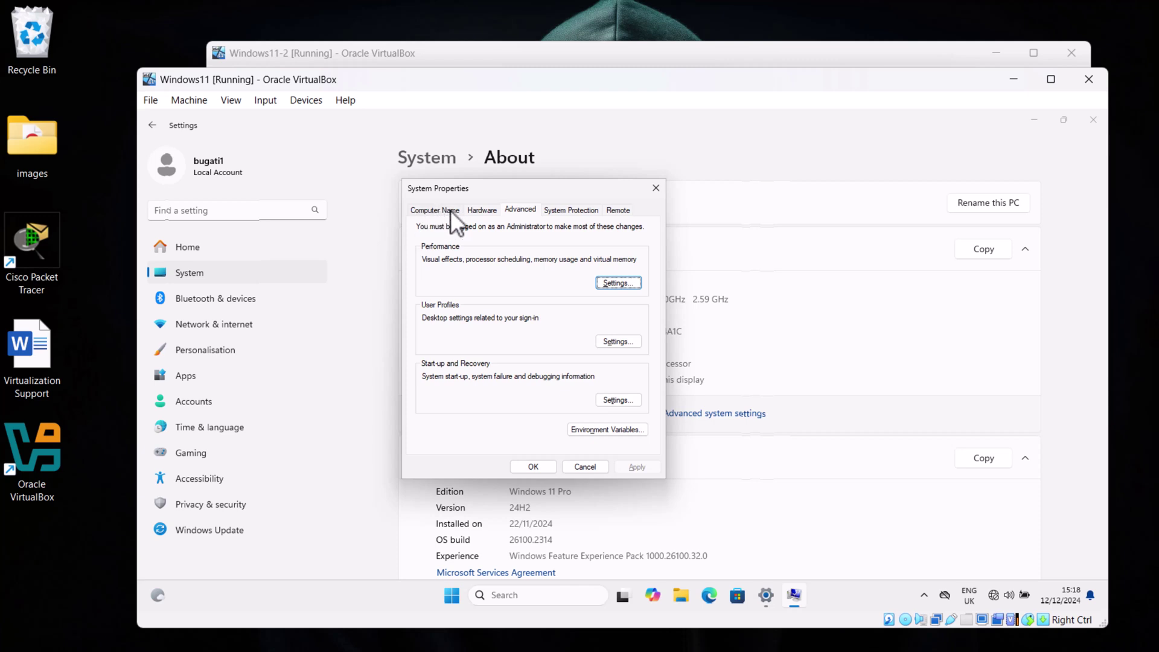
pyautogui.click(419, 211)
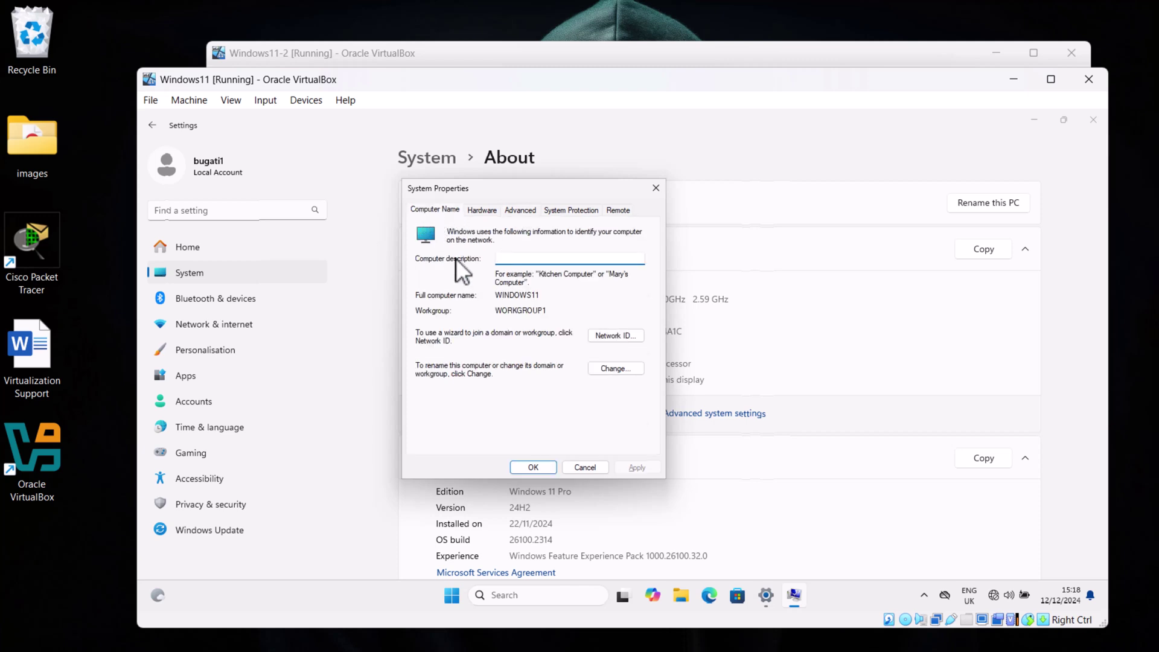
# Open the Computer Name/Domain Changes dialog and verify name WINDOWS11 and workgroup WORKGROUP1
pyautogui.click(615, 365)
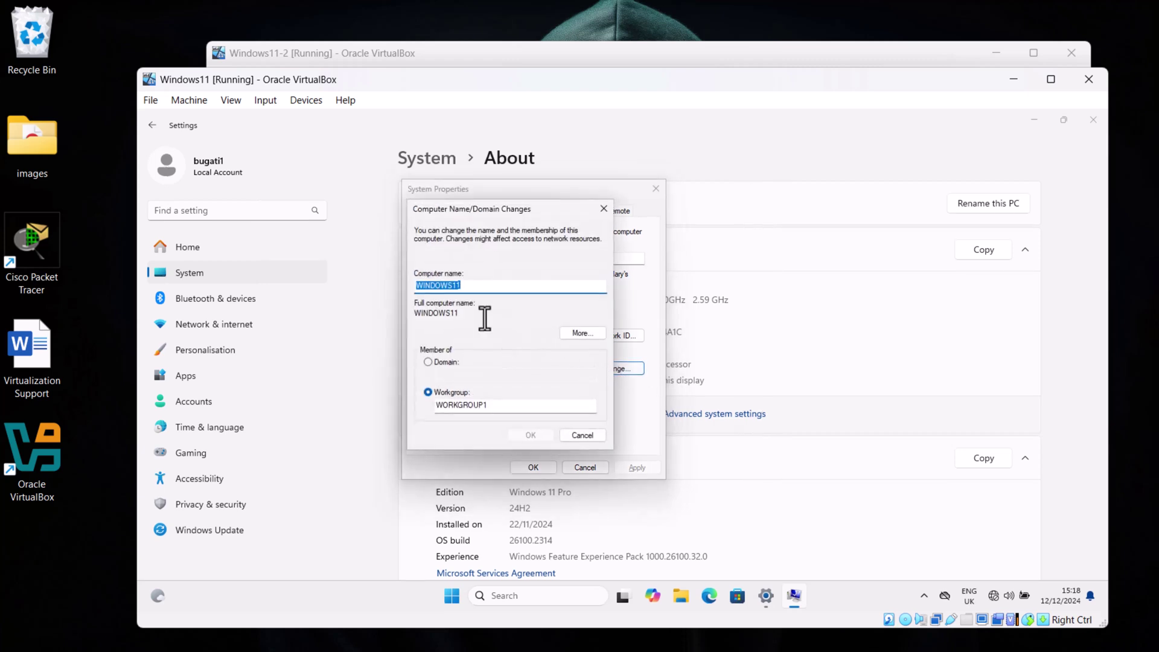
pyautogui.click(472, 284)
pyautogui.moveTo(470, 283); pyautogui.dragTo(416, 284)
pyautogui.click(444, 393)
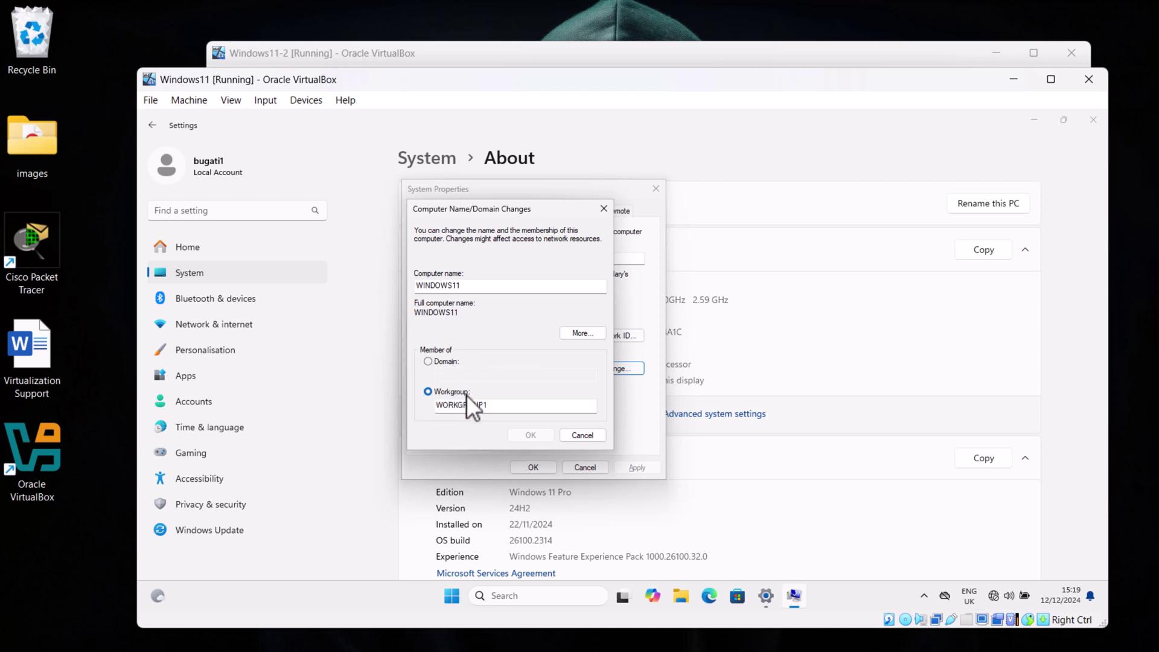
pyautogui.click(439, 404)
pyautogui.click(490, 407)
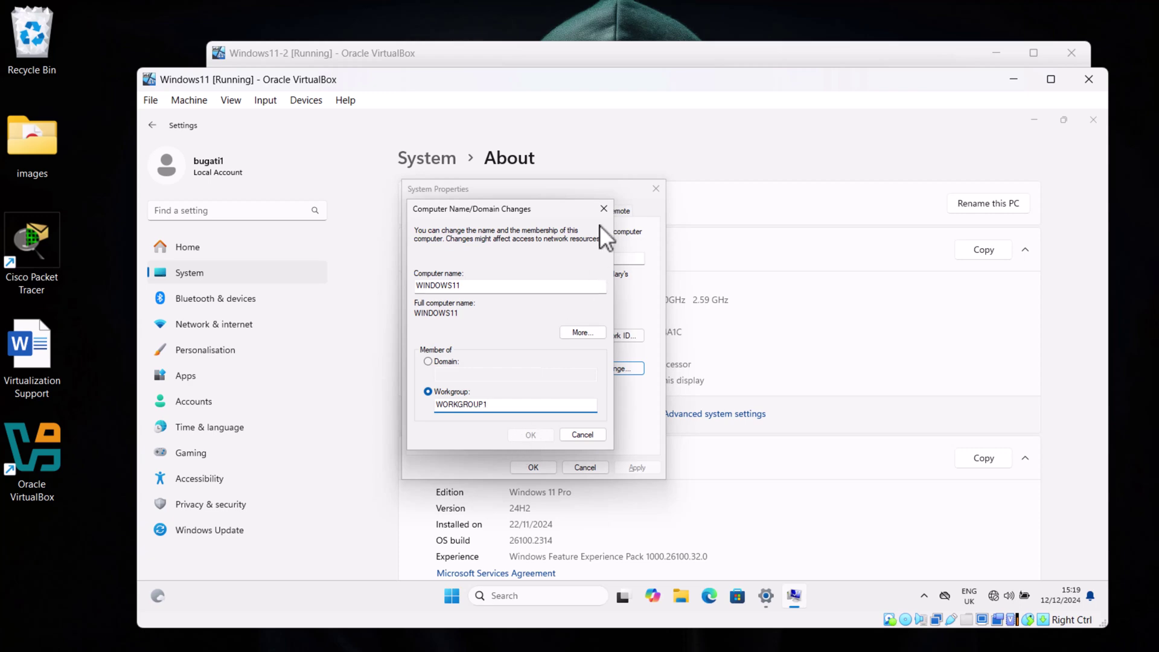
# Close the name-change dialog, System Properties, and Settings without making changes
pyautogui.click(604, 209)
pyautogui.click(663, 187)
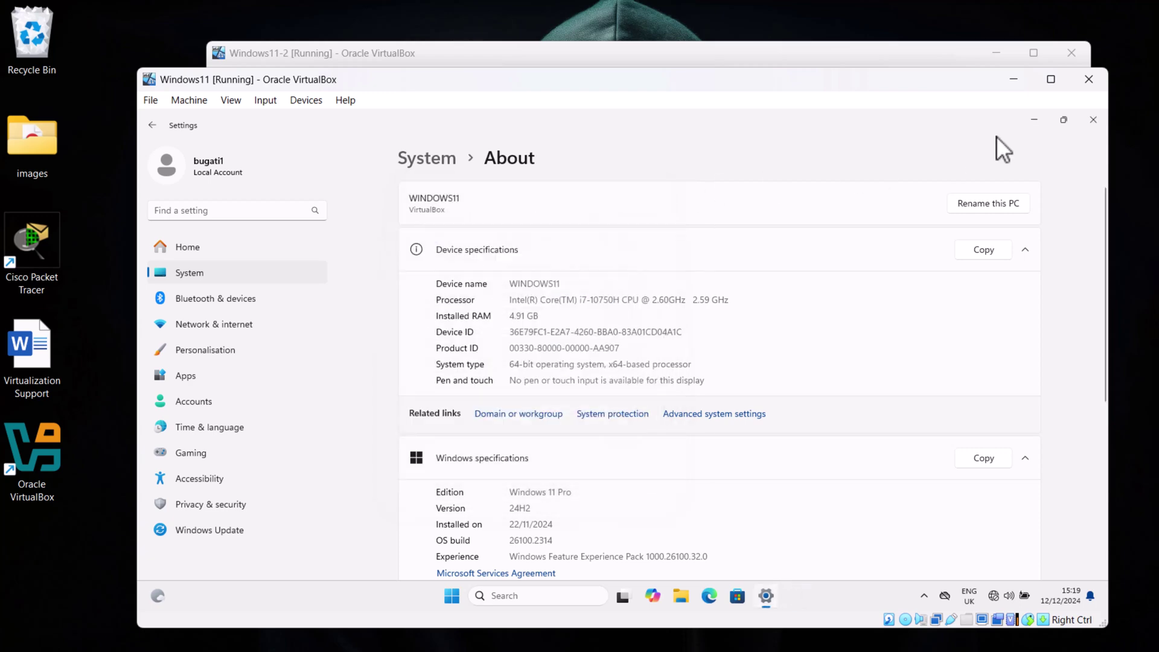
pyautogui.click(1090, 120)
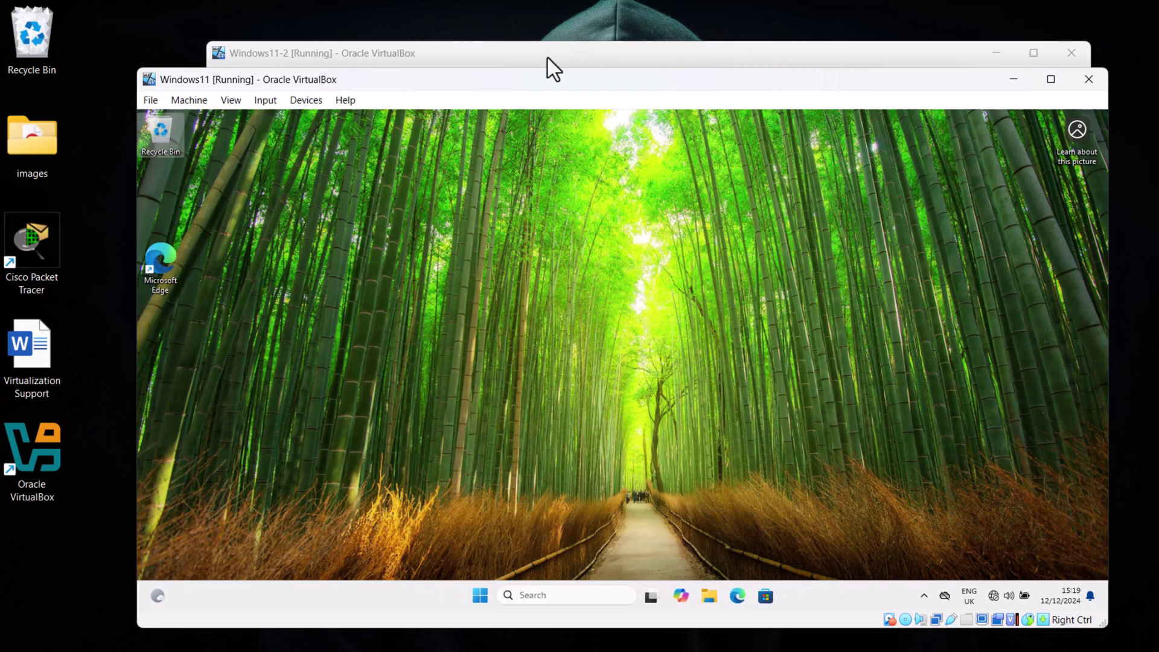
# Bring the Windows11-2 VM forward and open its Settings at System > About
pyautogui.click(517, 60)
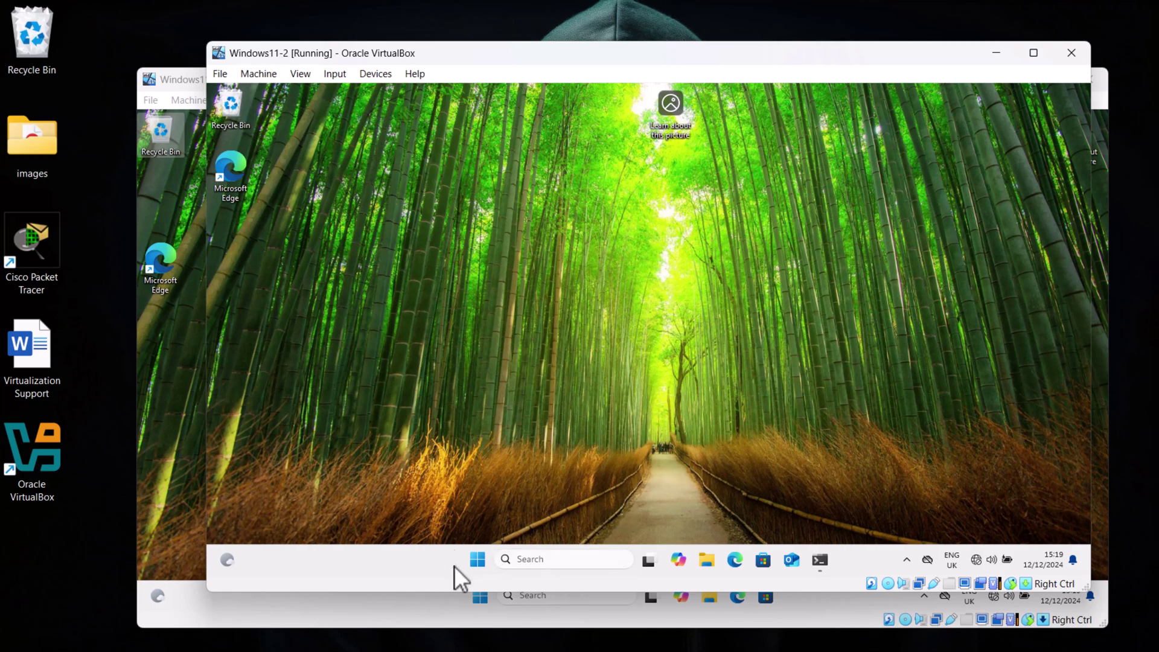
pyautogui.rightClick(479, 563)
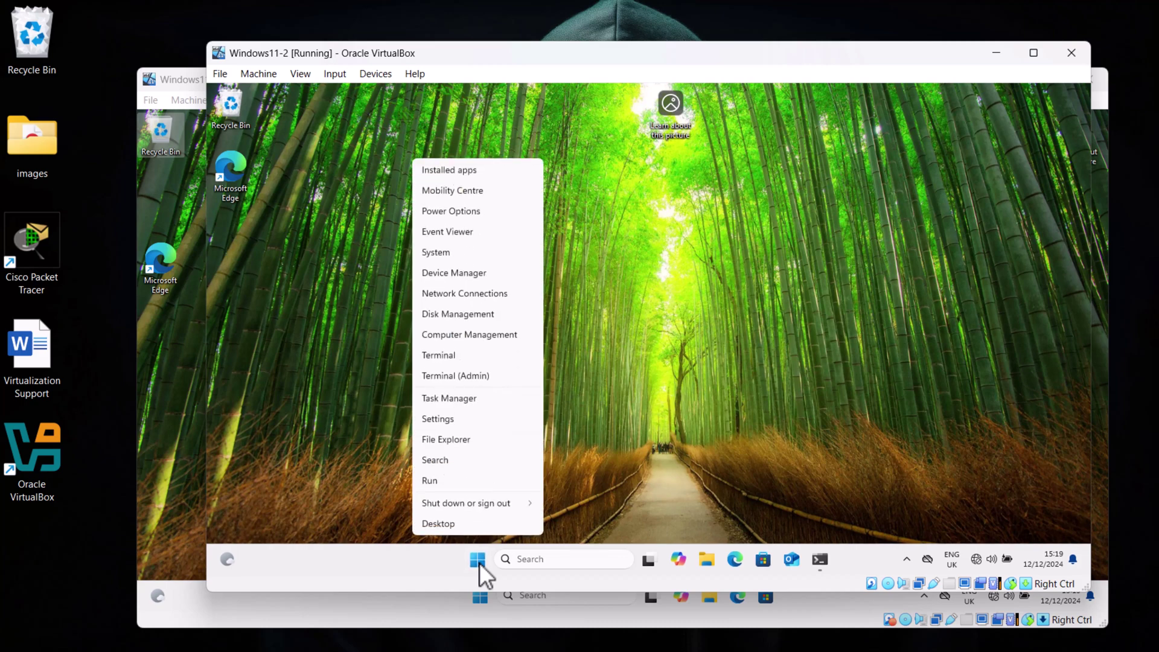
pyautogui.click(458, 421)
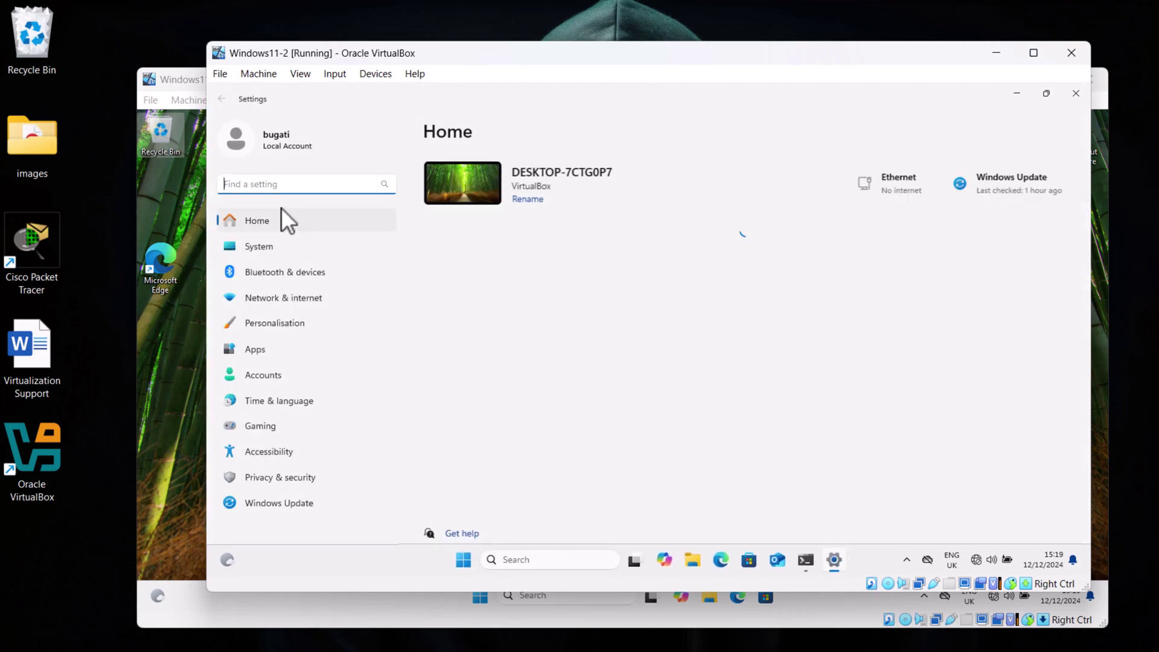
pyautogui.click(261, 247)
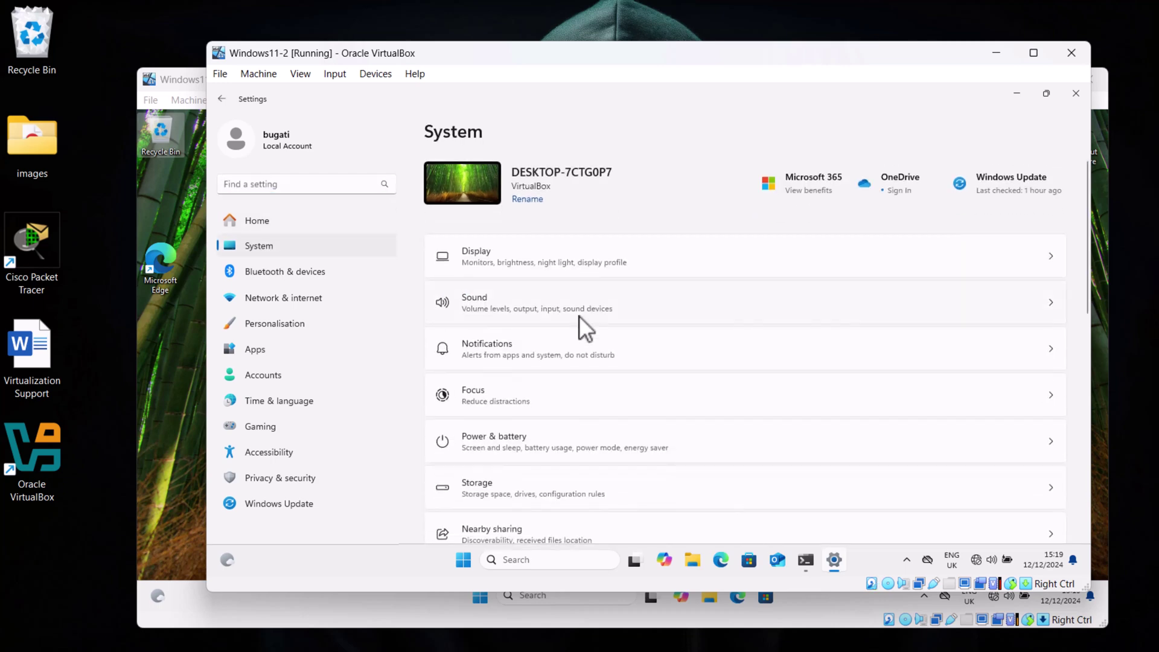
pyautogui.scroll(-10, 553, 404)
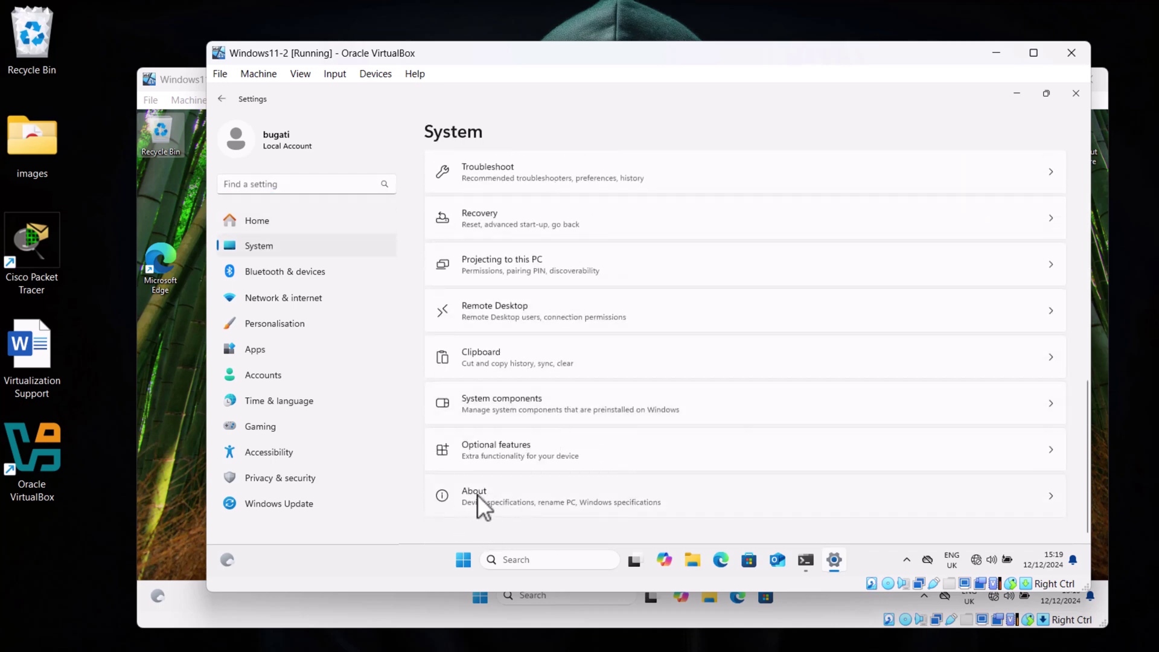
pyautogui.click(578, 500)
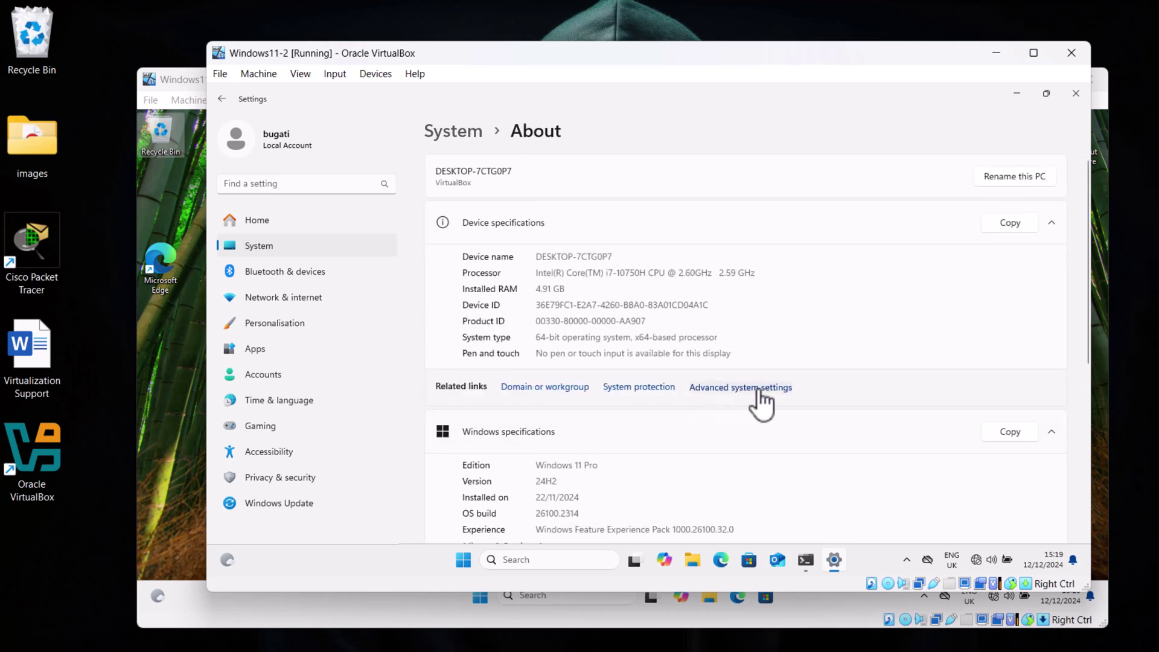
# Open Advanced system settings and the Computer Name Change dialog for DESKTOP-7CTG0P7
pyautogui.click(725, 387)
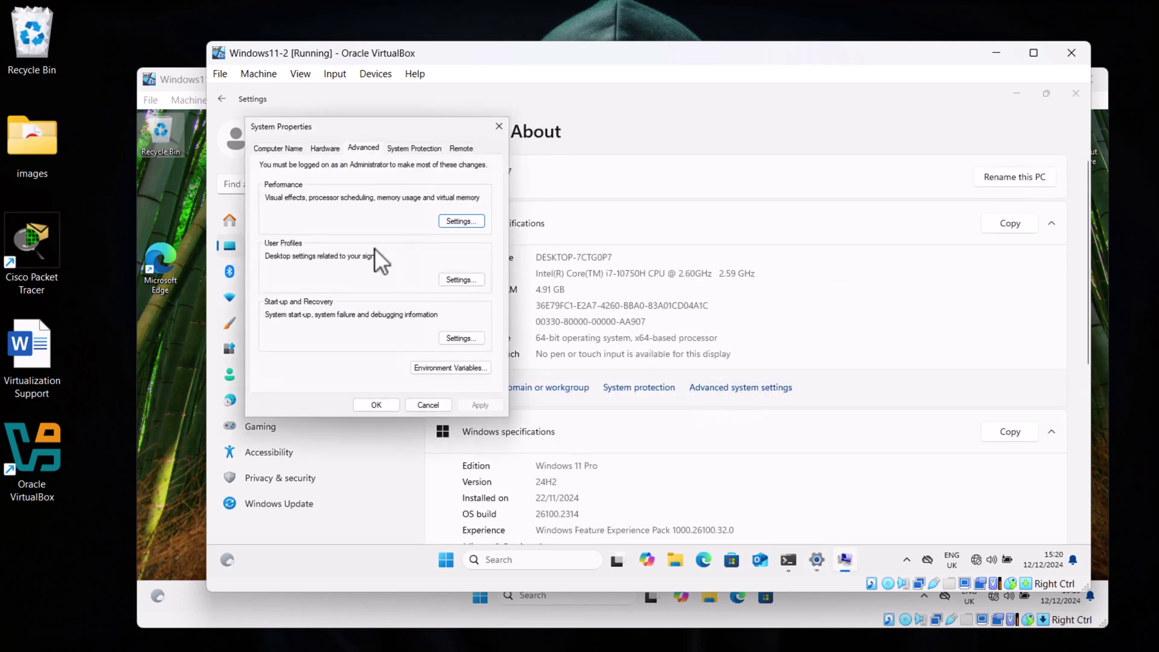
pyautogui.click(277, 149)
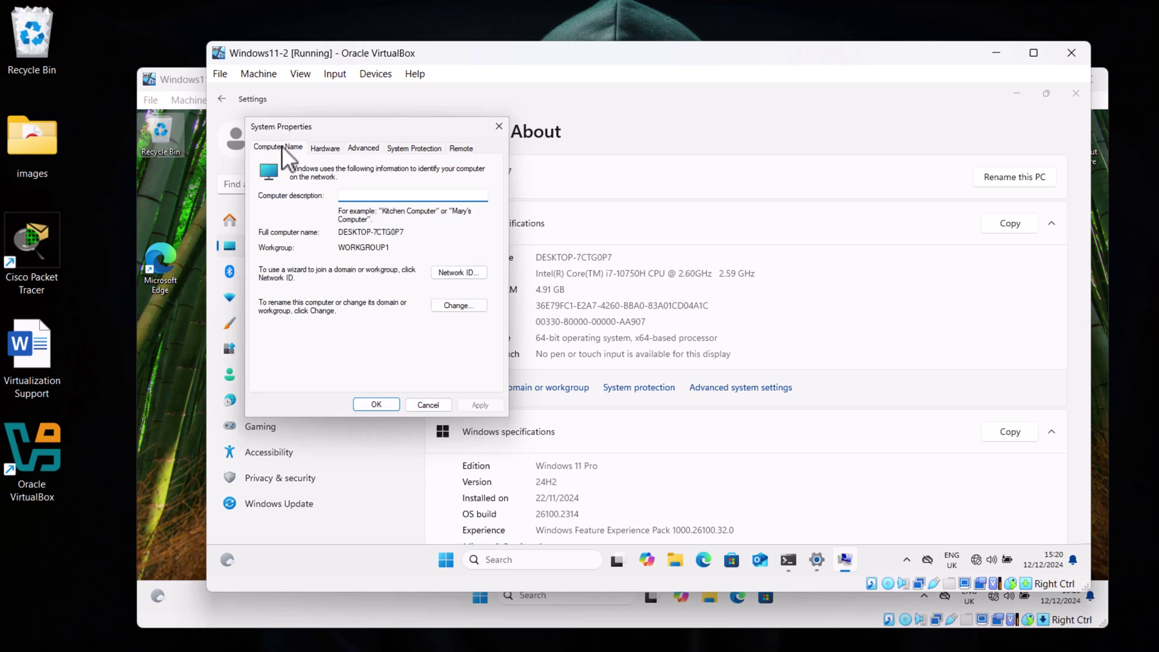
pyautogui.click(459, 305)
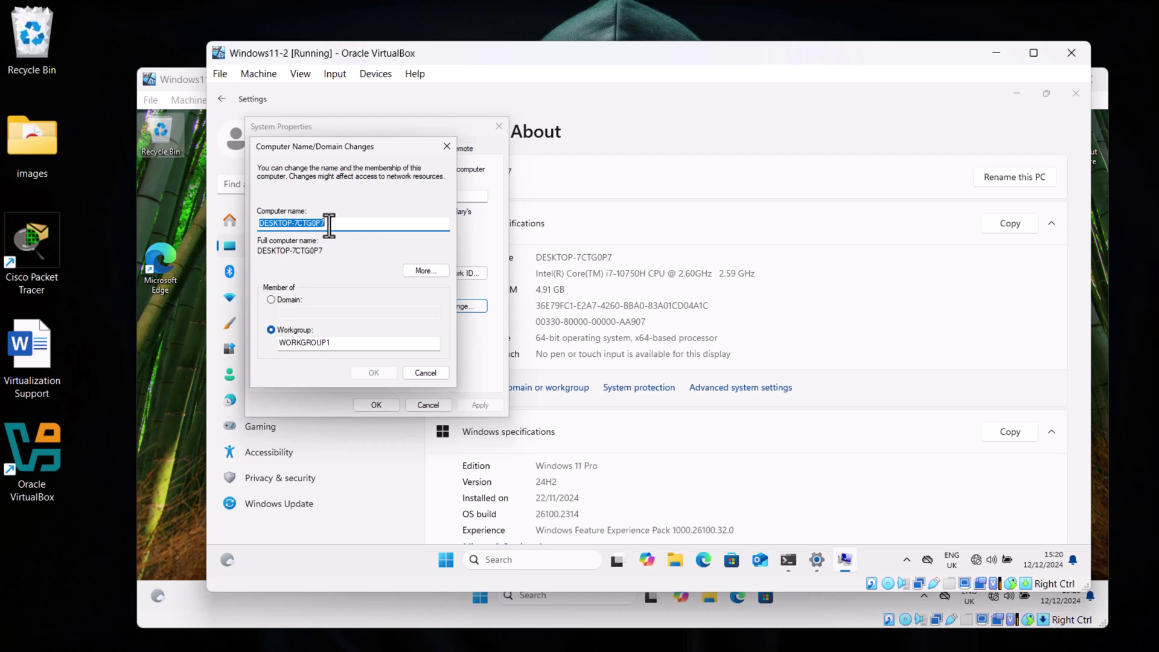
# Rename the computer to WINDOWS11-2, change the workgroup to WORKGROUP1, and apply with OK
pyautogui.write('WINDOWS11-2')
pyautogui.hotkey('ctrl', 'a')
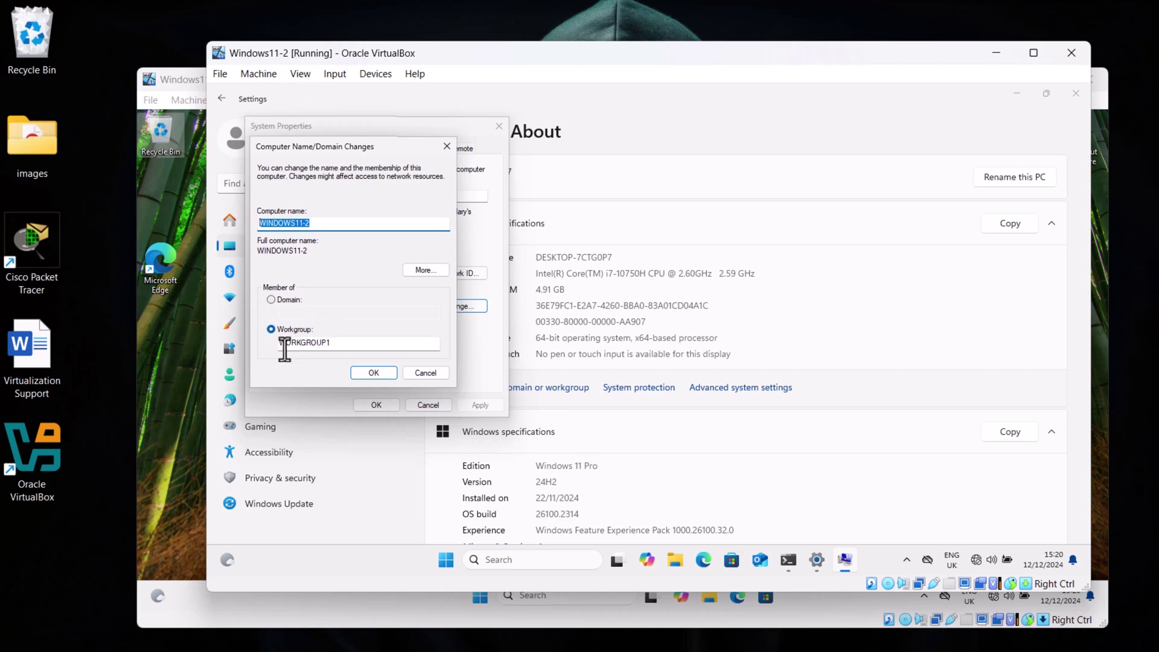
pyautogui.moveTo(279, 341); pyautogui.dragTo(326, 342)
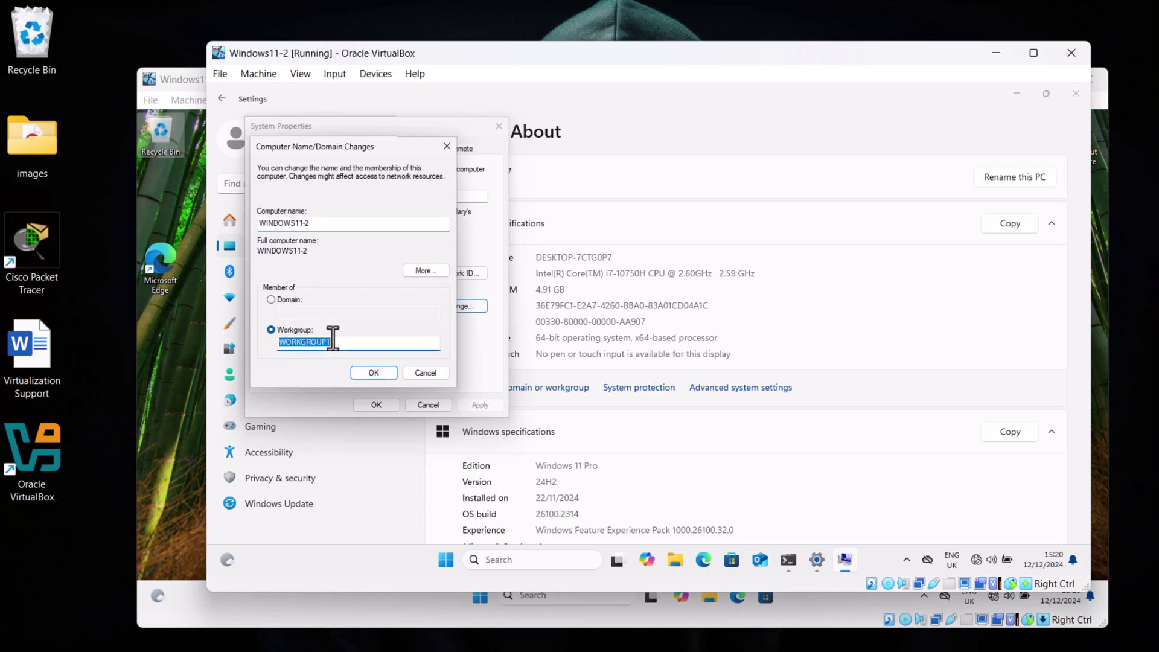
pyautogui.click(331, 341)
pyautogui.write('1')
pyautogui.click(366, 375)
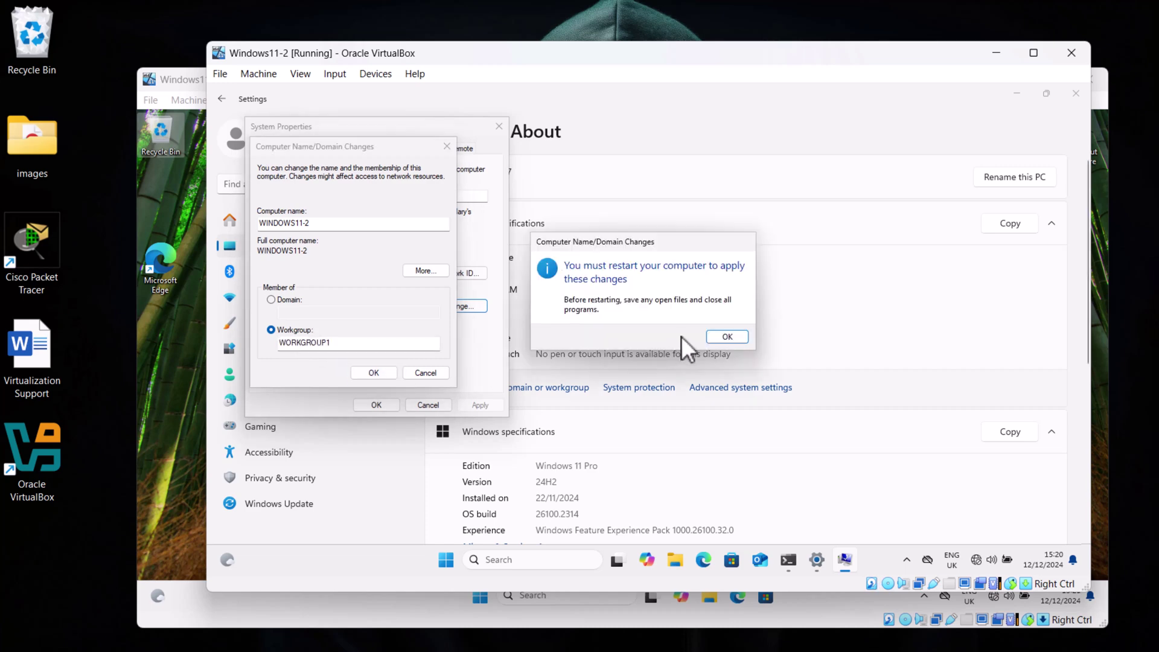
# Acknowledge the restart notice, close System Properties, and restart the Windows11-2 VM now
pyautogui.click(727, 337)
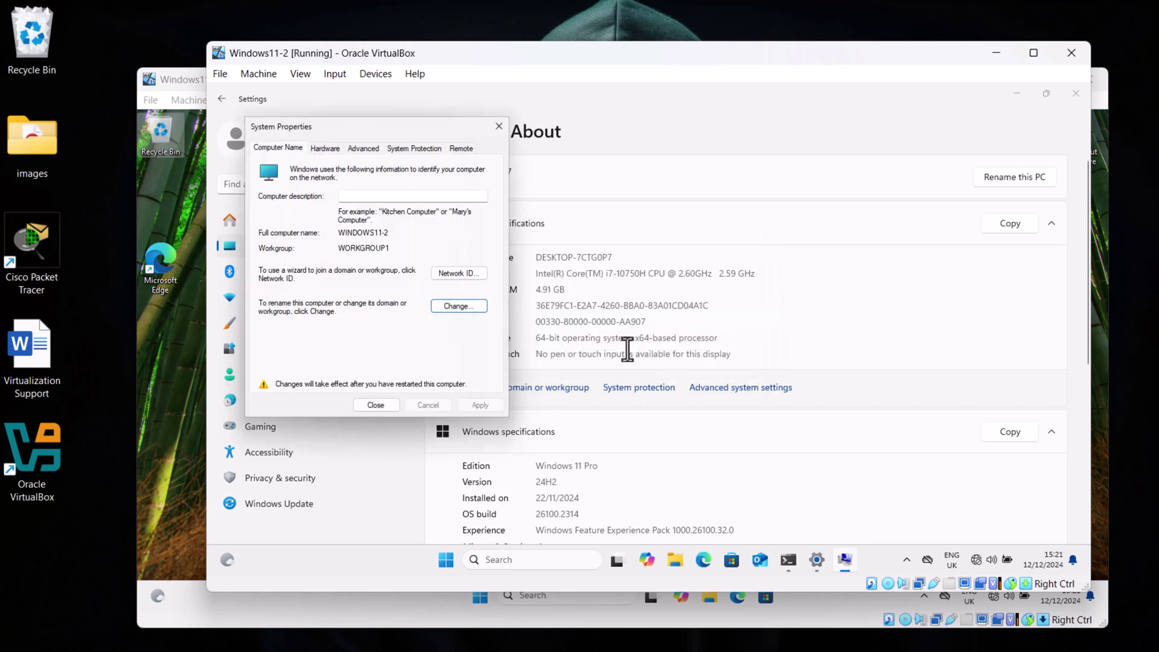
pyautogui.click(374, 405)
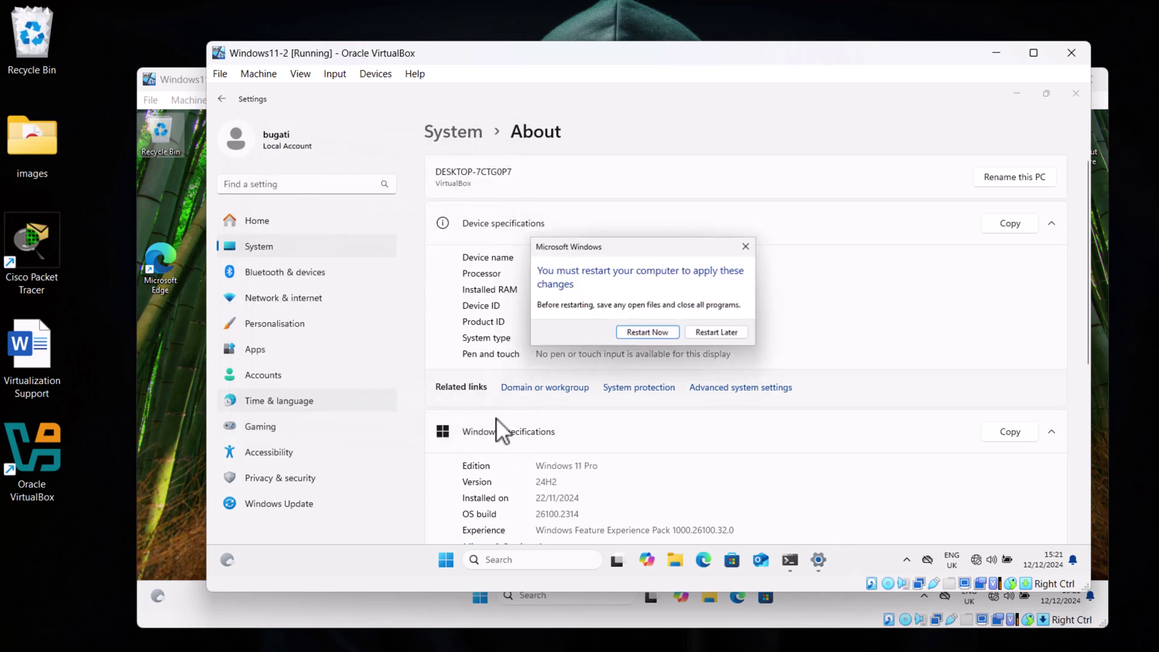
pyautogui.click(639, 331)
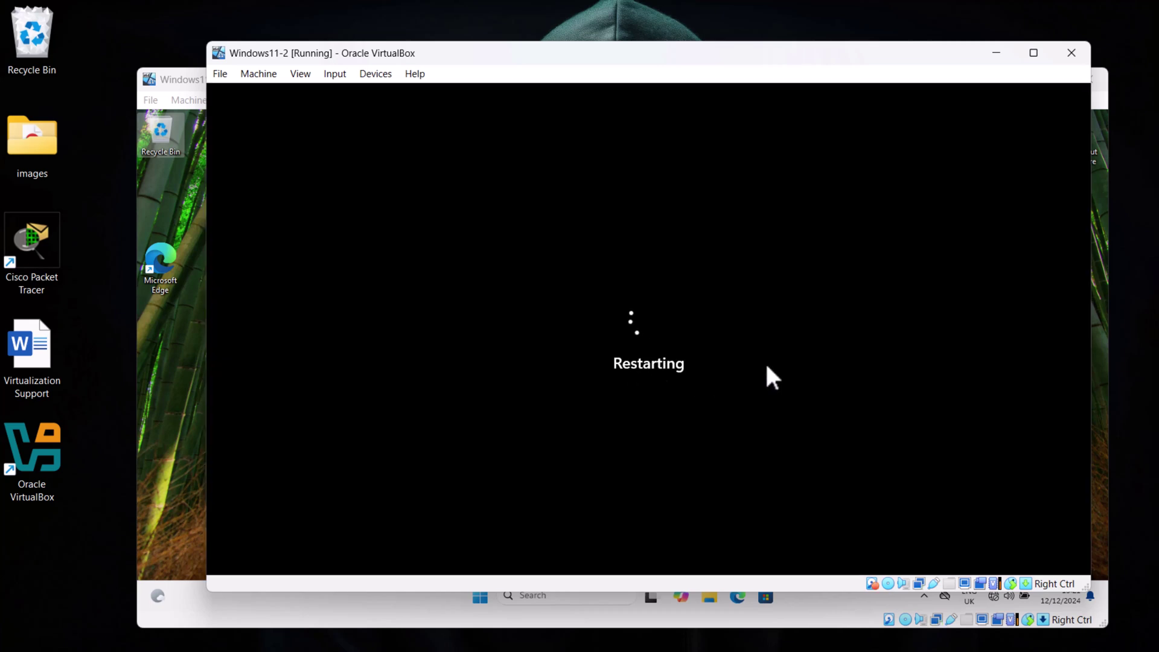